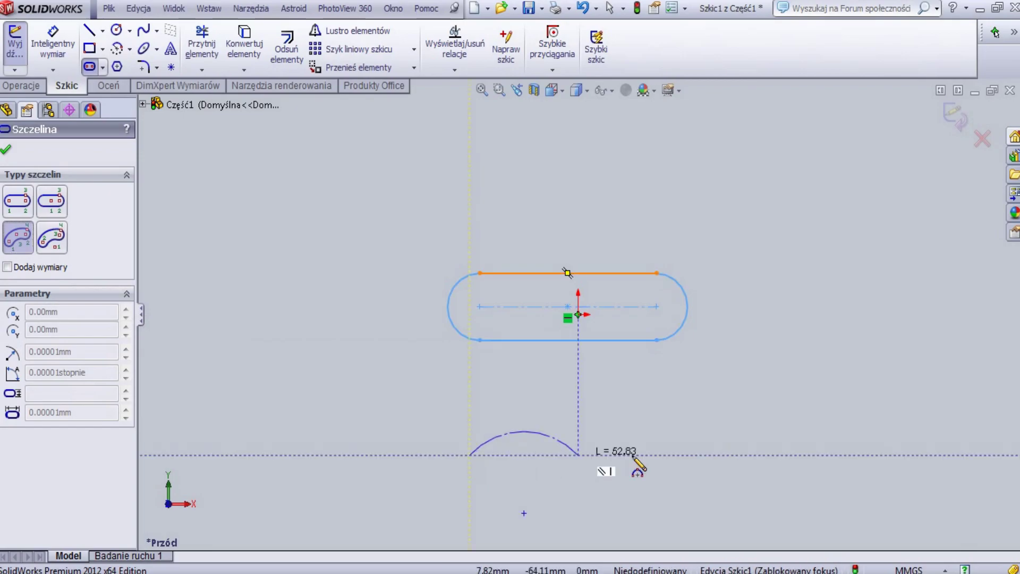
- Sketch a three-point arc slot below the straight slot, with a centreline radius of about 106 mm spanning about 60°
click(689, 456)
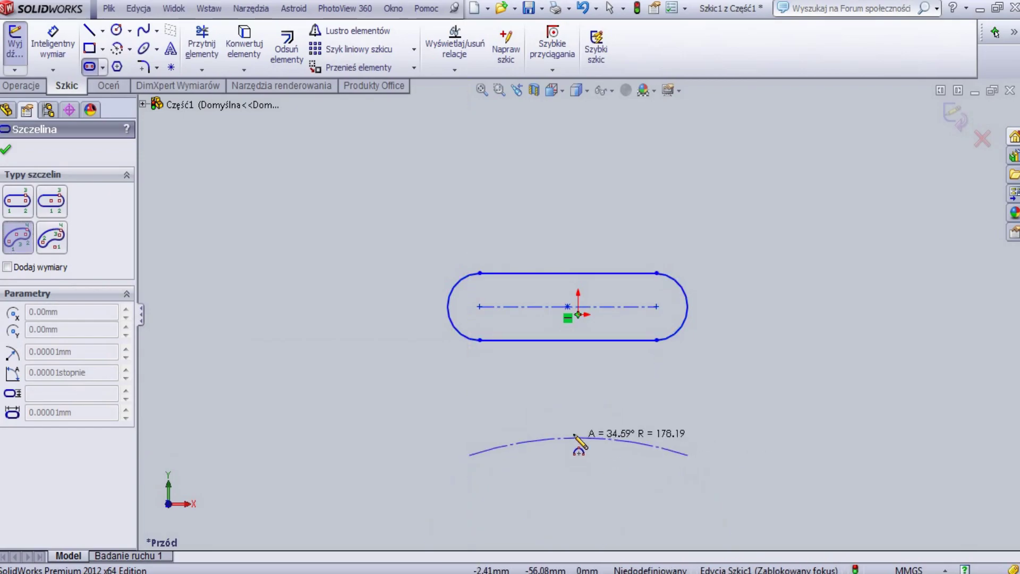
click(579, 487)
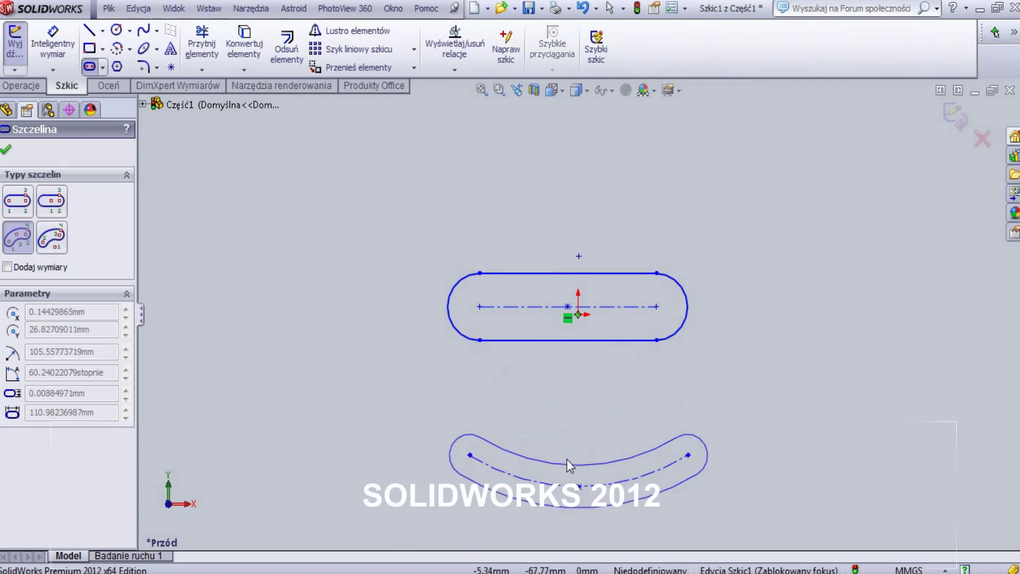
click(566, 439)
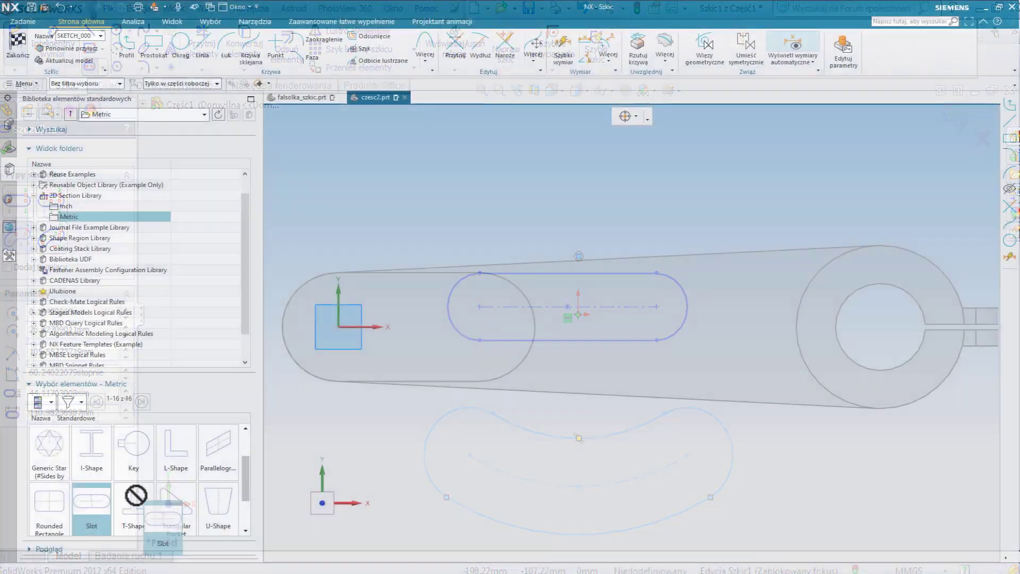
- In NX, place a metric Slot from the 2D Section Library and align its arc centres with those of the arm's elongated boss
drag(133, 489, 375, 452)
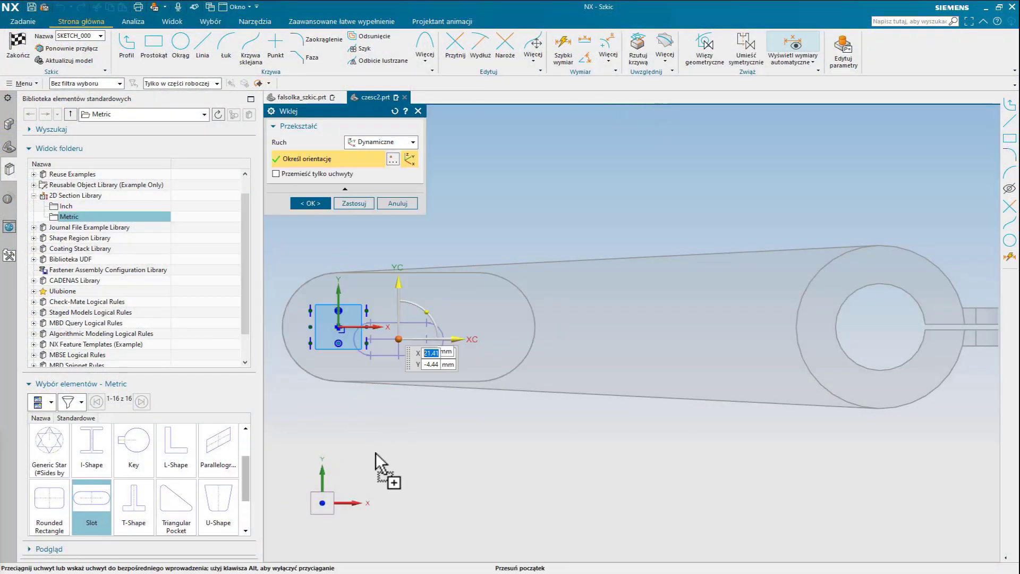
click(311, 203)
scroll(388, 346, up, 5)
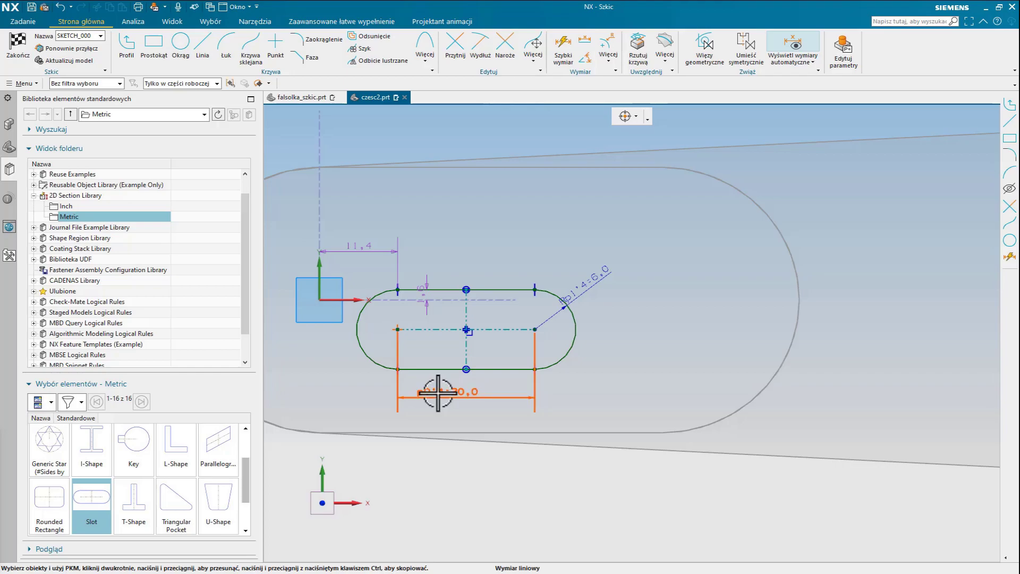
drag(398, 329, 320, 299)
drag(613, 300, 796, 272)
- Set the slot's arc radius to 12 mm
click(582, 284)
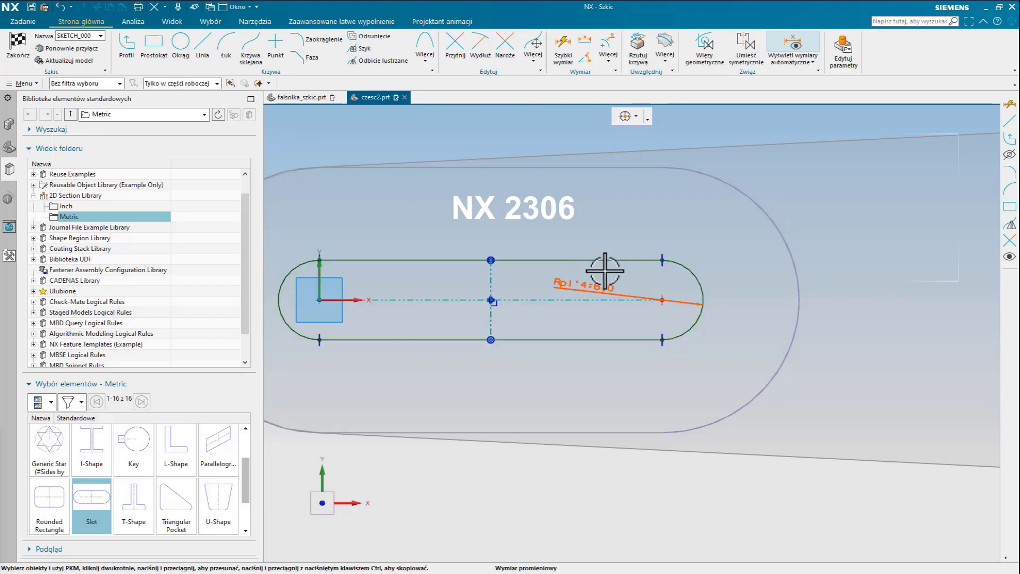
click(850, 52)
drag(344, 227, 364, 236)
click(354, 257)
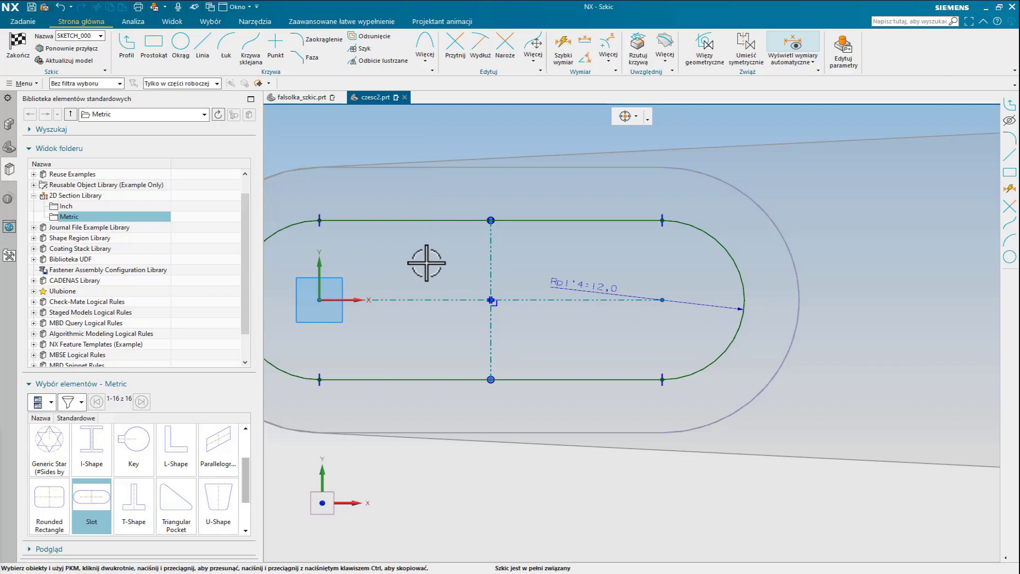
- Place a metric Triangular Pocket section on the arm's web, about 39 mm from the slot's nearer arc centre
scroll(551, 274, down, 2)
drag(162, 504, 740, 301)
drag(656, 380, 651, 382)
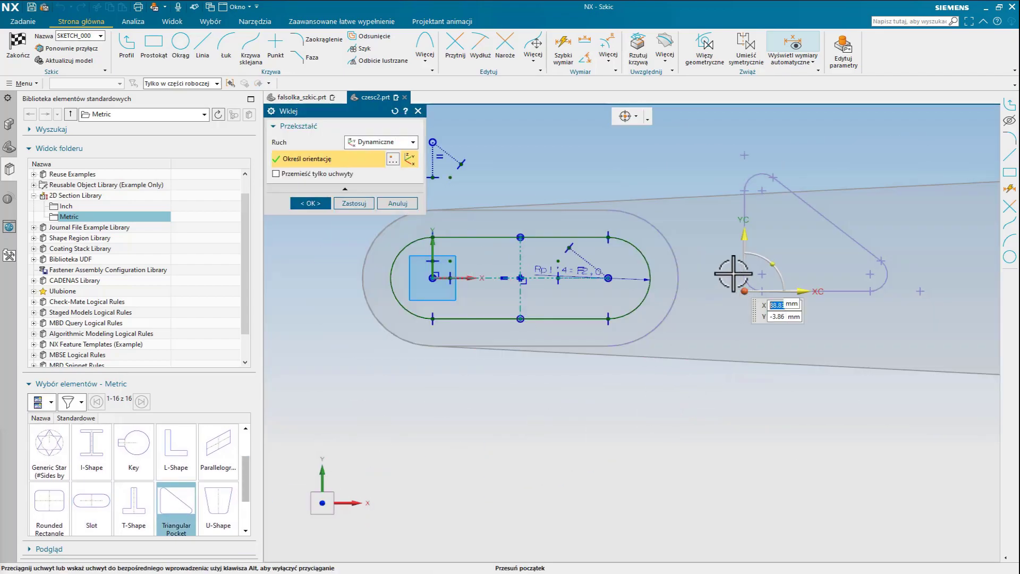
drag(741, 244, 743, 289)
shift+middle_drag(750, 431, 608, 429)
middle_click(361, 317)
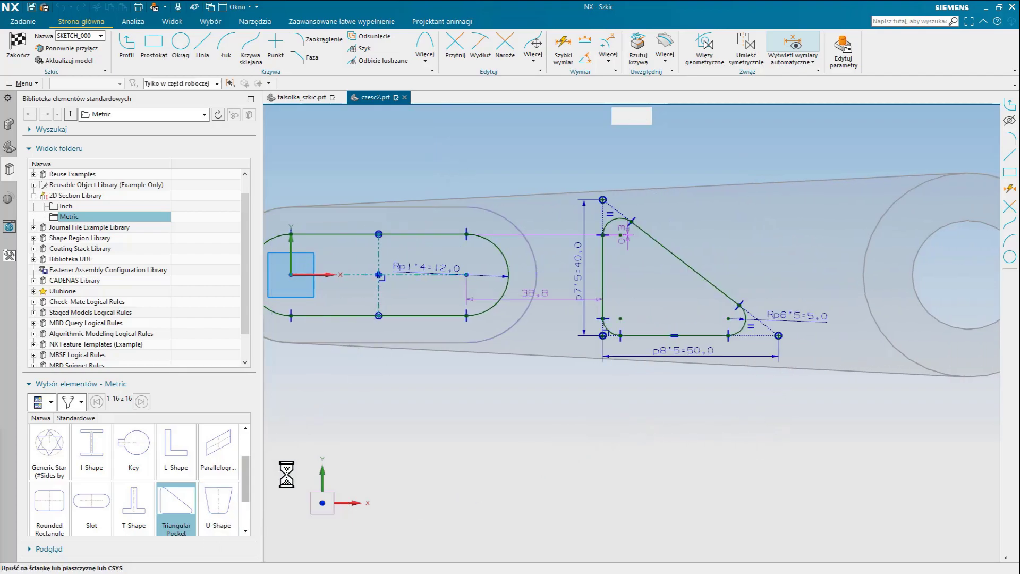
- Place a metric U-Shape section between the triangular pocket and the clamp hub, and finish the sketch
drag(218, 508, 781, 321)
middle_click(521, 406)
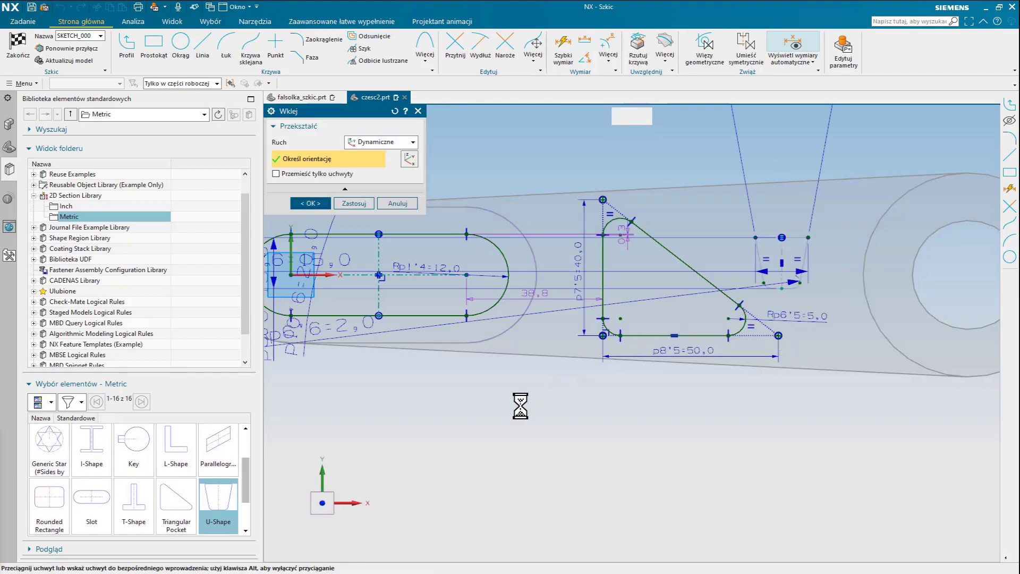
click(18, 46)
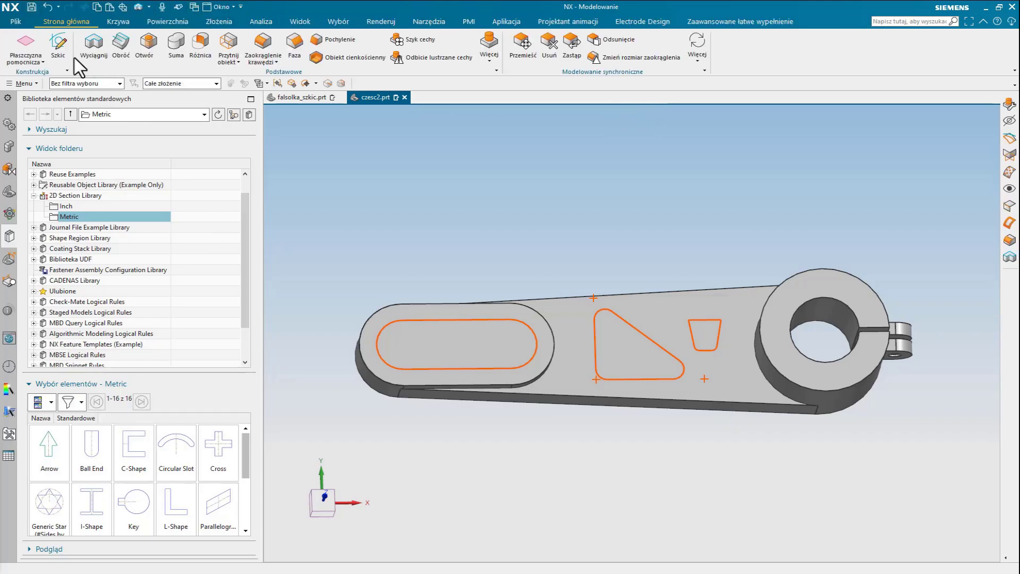
- Extrude the slot, triangular pocket and U-shape profiles with a start distance of 0 and an end distance of 63 mm
click(94, 45)
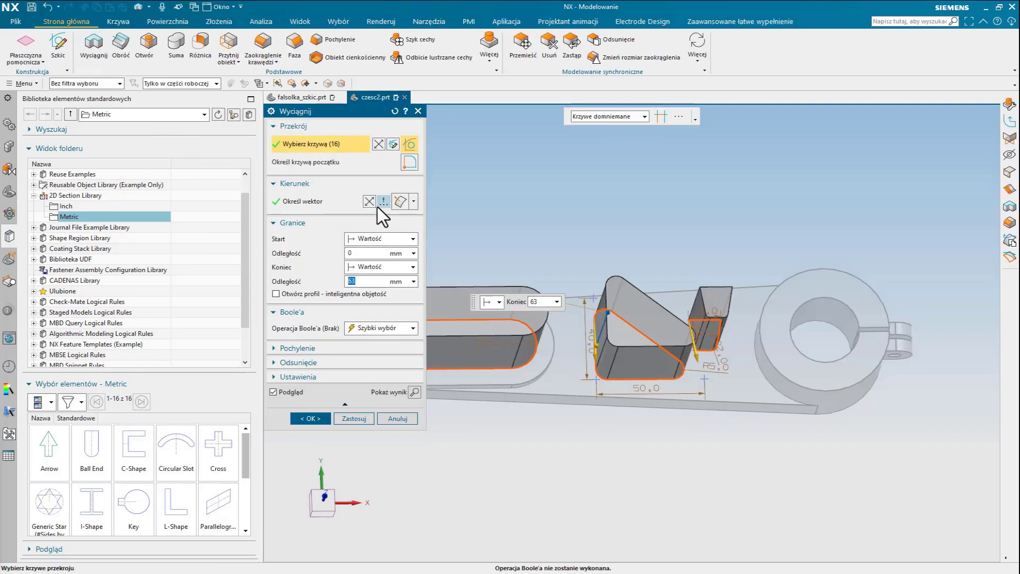
middle_click(377, 308)
middle_drag(533, 434, 597, 392)
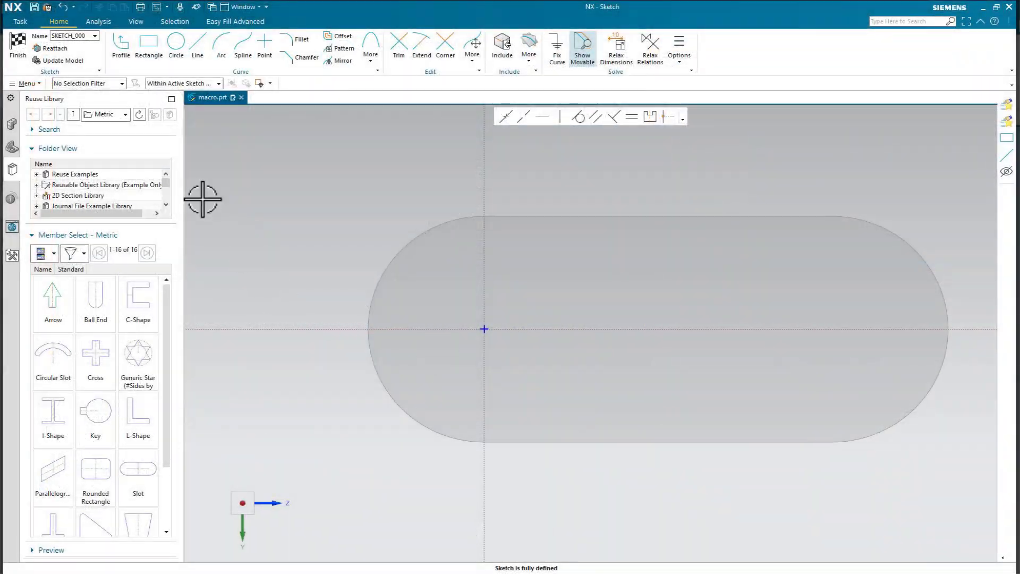
- Start recording a new macro, saved as a named macro file in the C:\macro folder
click(20, 84)
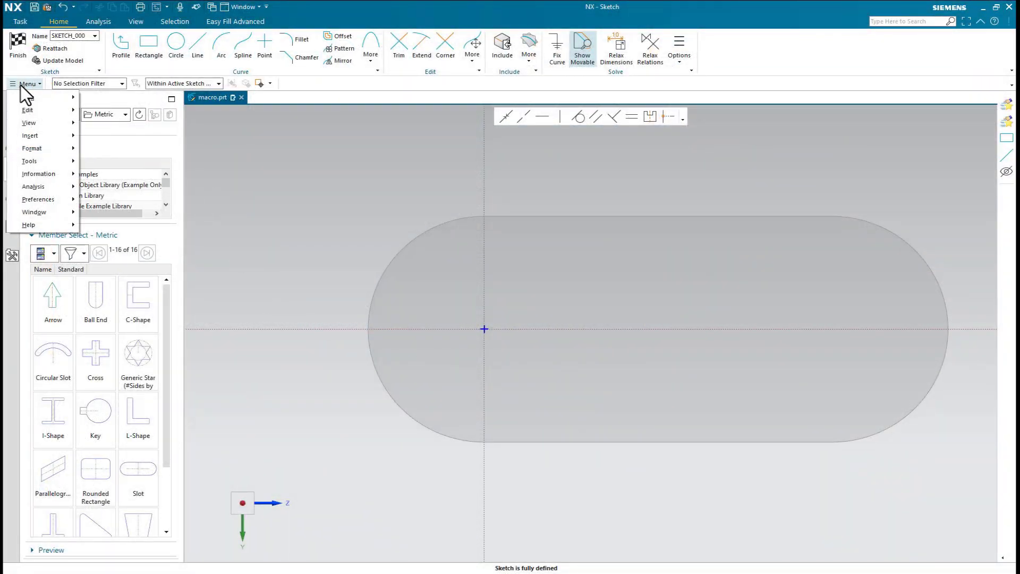
mouse_move(45, 161)
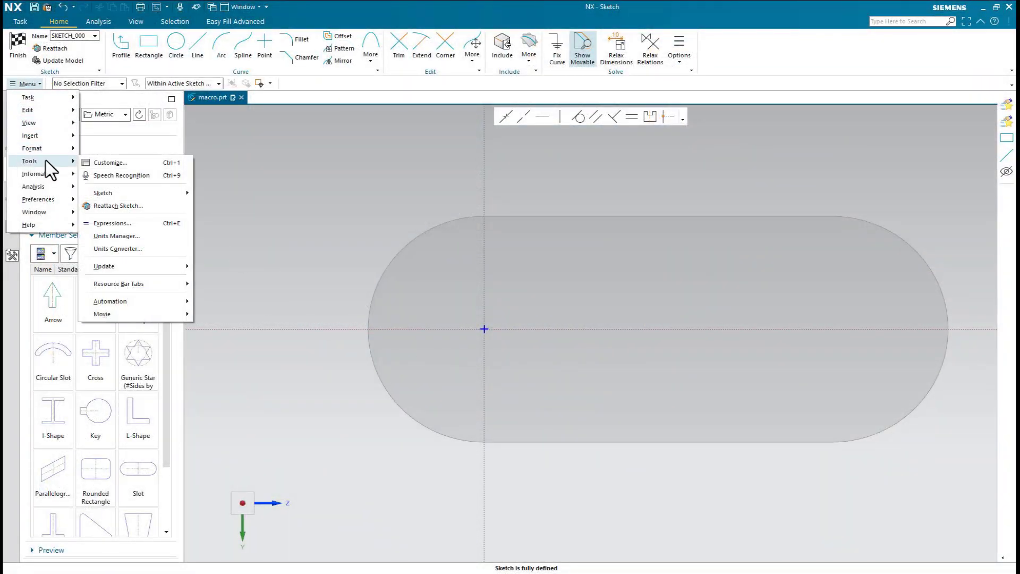
mouse_move(126, 301)
mouse_move(215, 314)
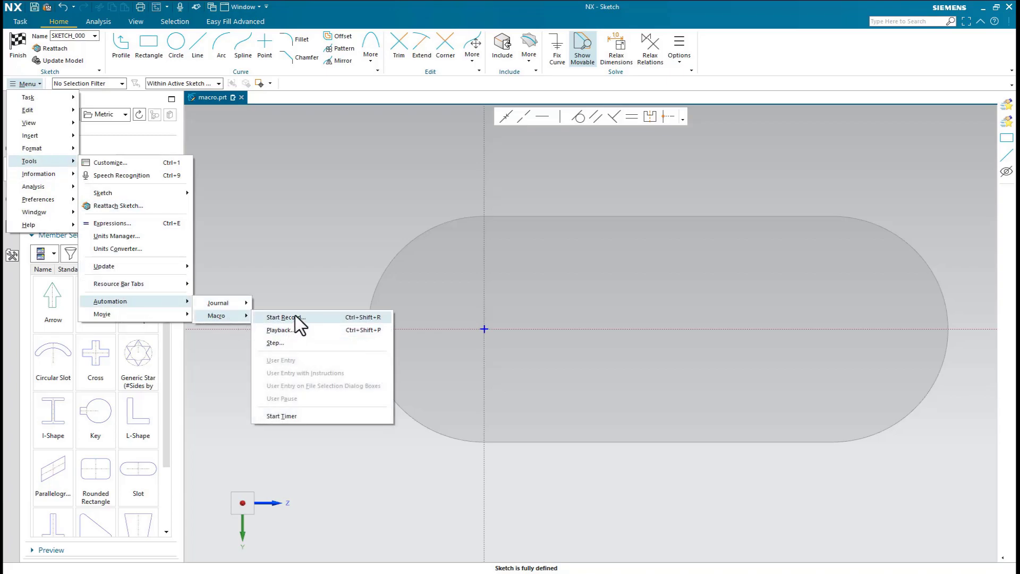
click(295, 317)
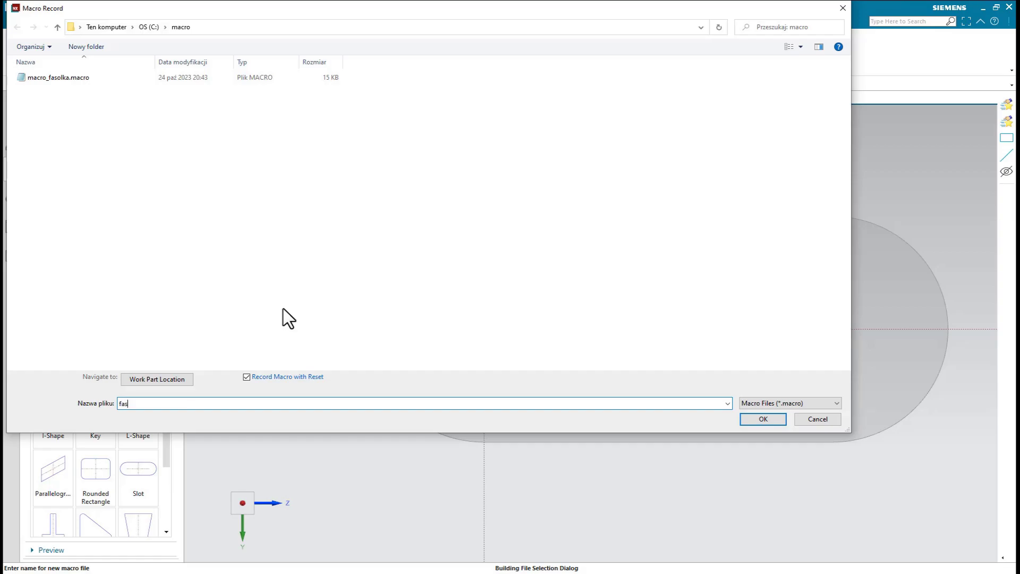
click(769, 420)
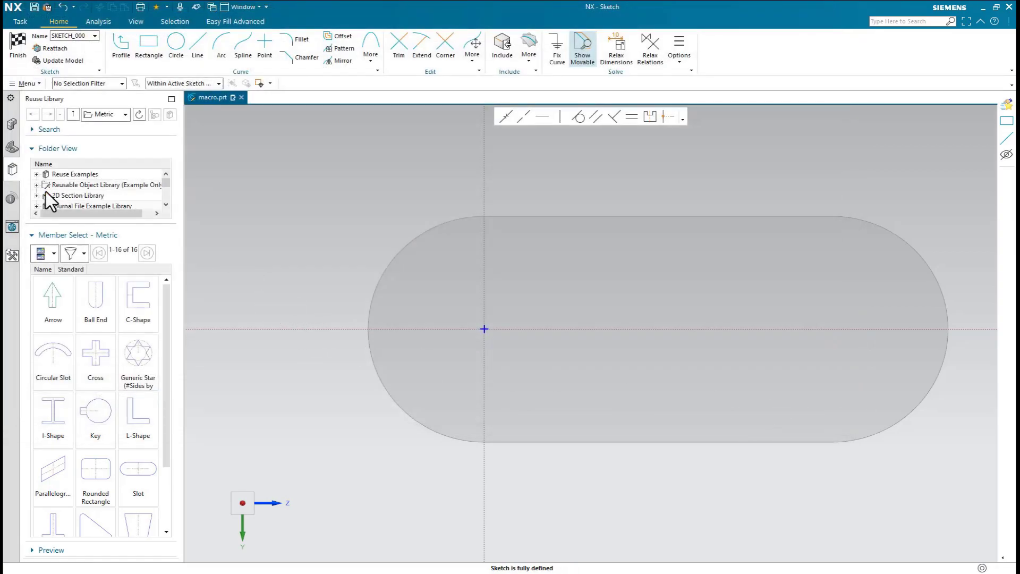
- Start placing the metric Slot from the 2D Section Library in the active sketch
click(37, 195)
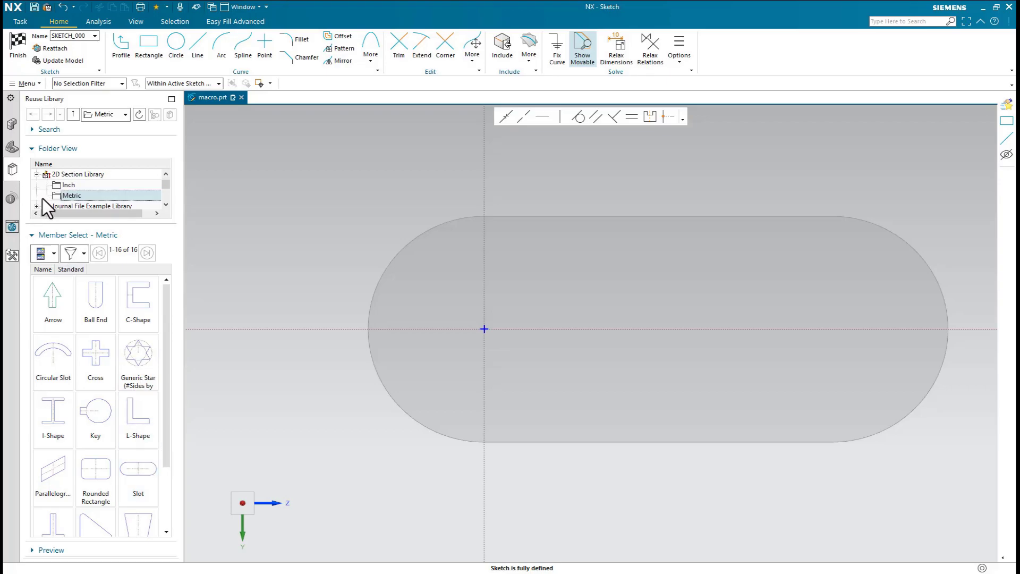
click(135, 480)
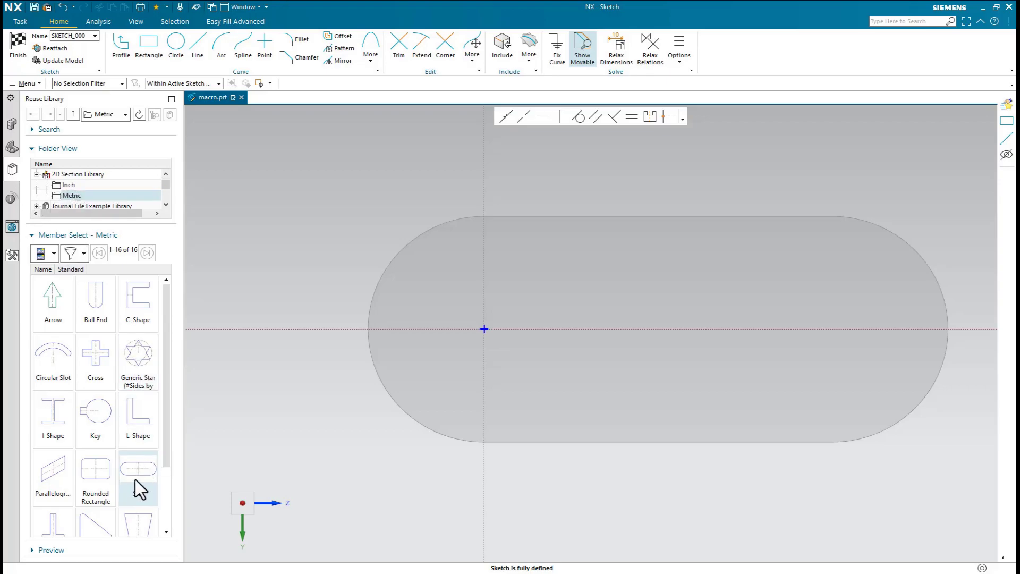
click(155, 486)
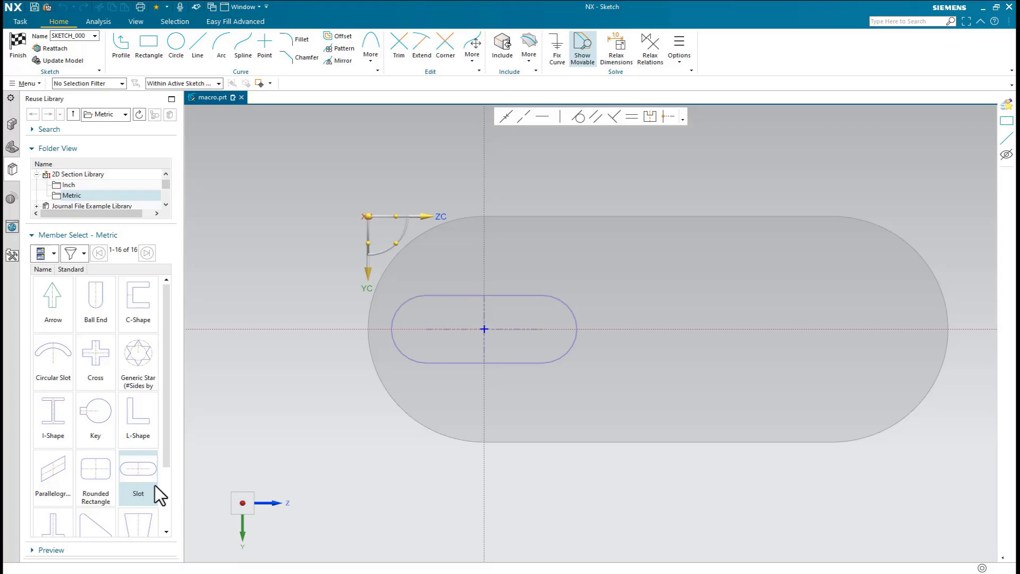
- Stop the macro recording and cancel the pending slot placement
click(24, 84)
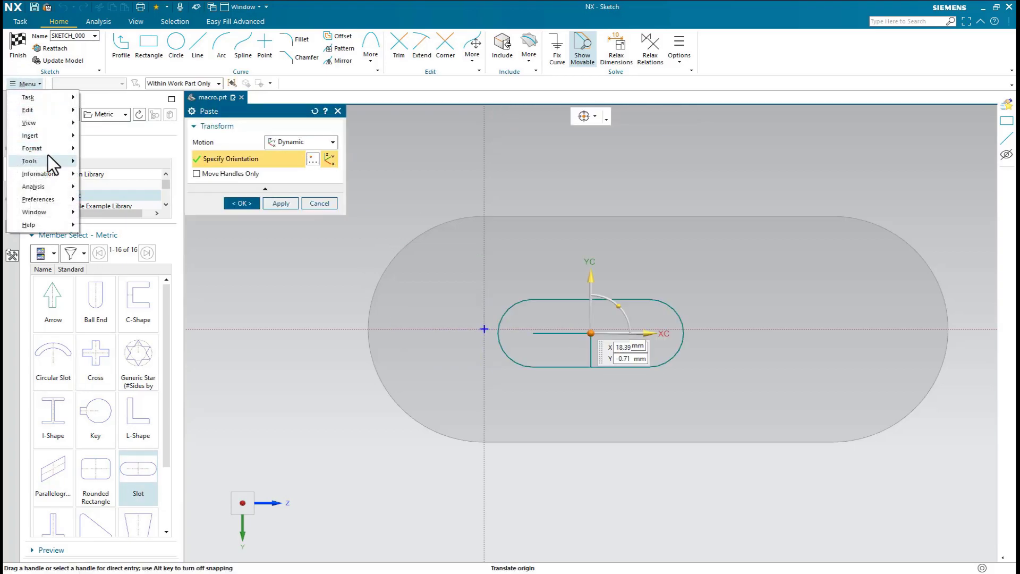
mouse_move(53, 161)
mouse_move(172, 302)
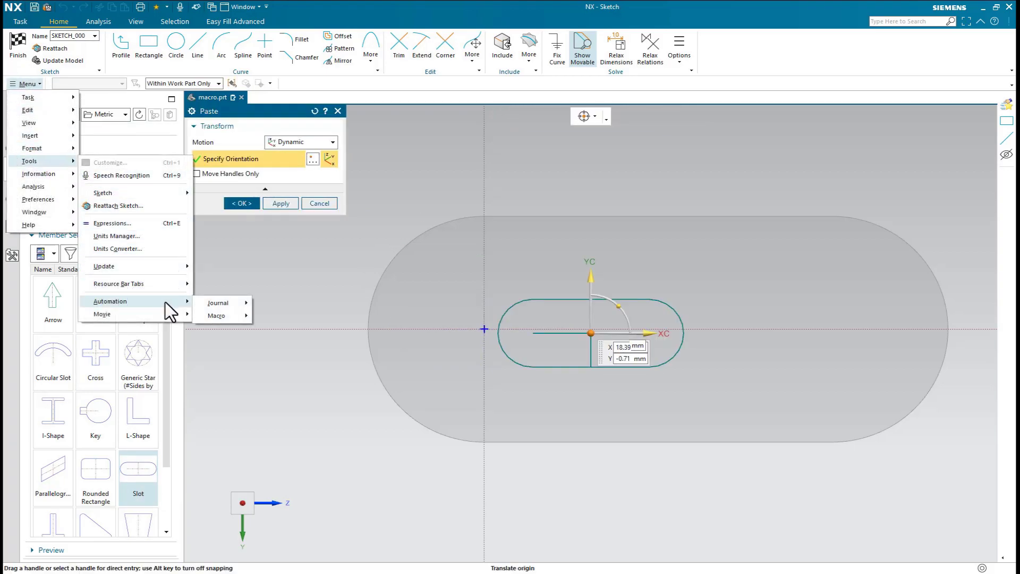
mouse_move(225, 316)
click(269, 319)
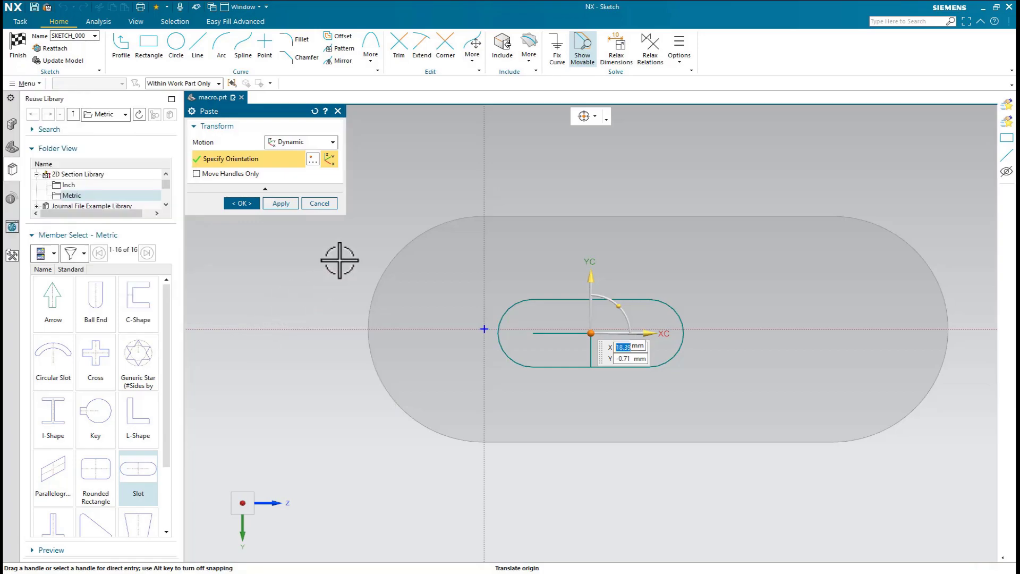
click(320, 203)
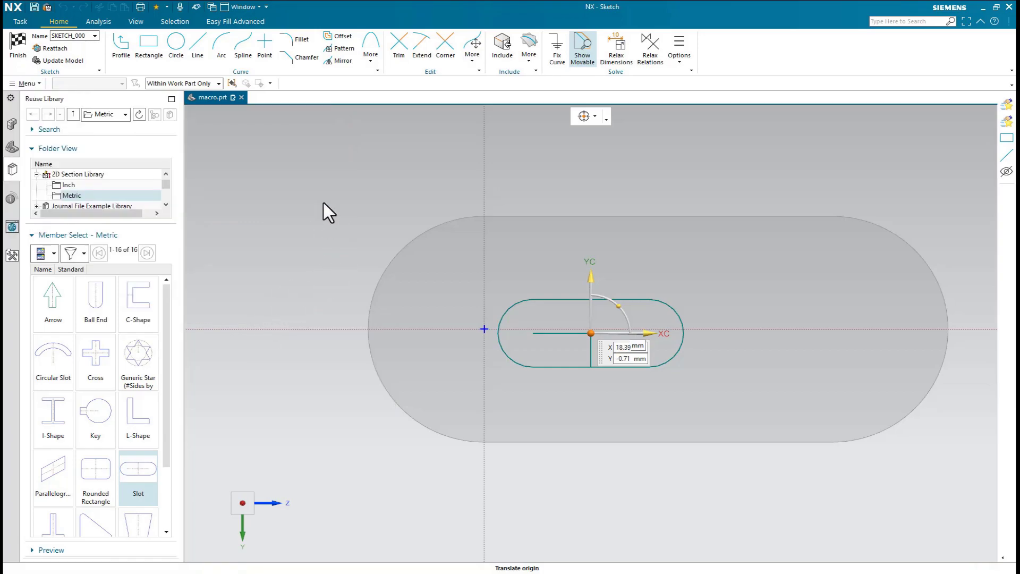
- Add a New User Command from the New Item category to the end of the Home ribbon
right_click(773, 51)
click(831, 336)
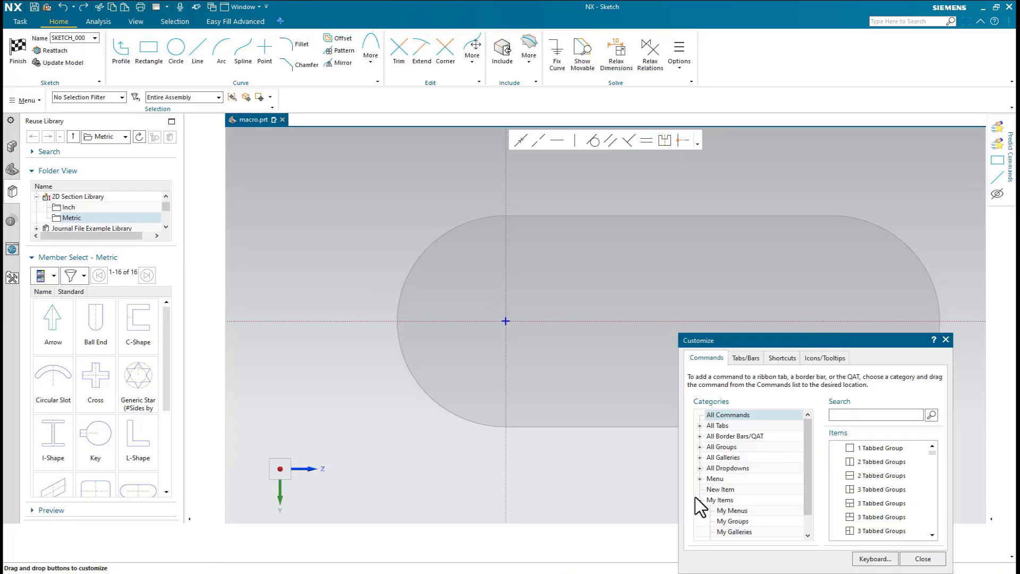
click(724, 490)
drag(896, 504, 879, 424)
drag(729, 61, 729, 62)
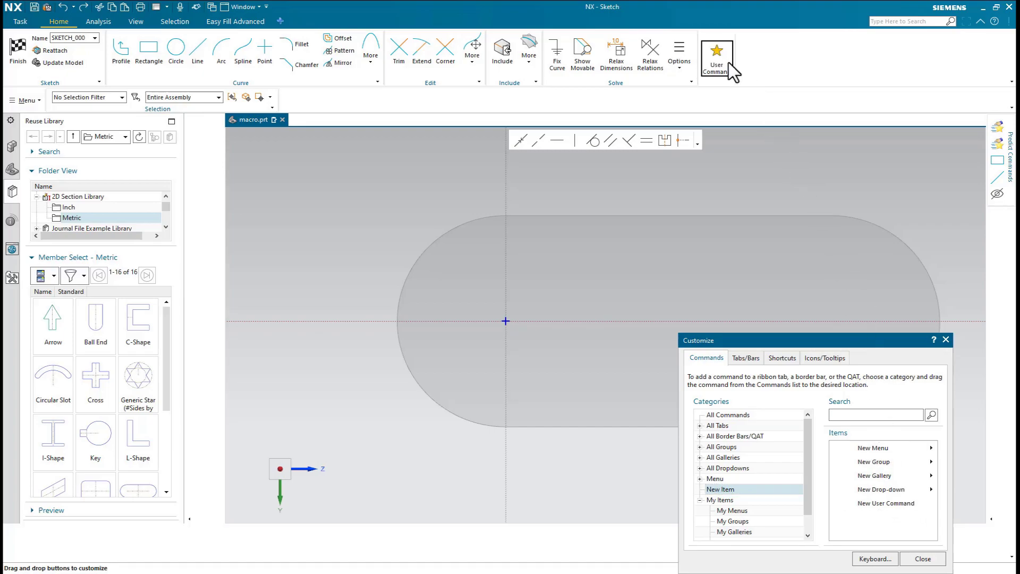
- Name the user command fasolka and assign it a Macro action that uses the recorded macro file
right_click(728, 60)
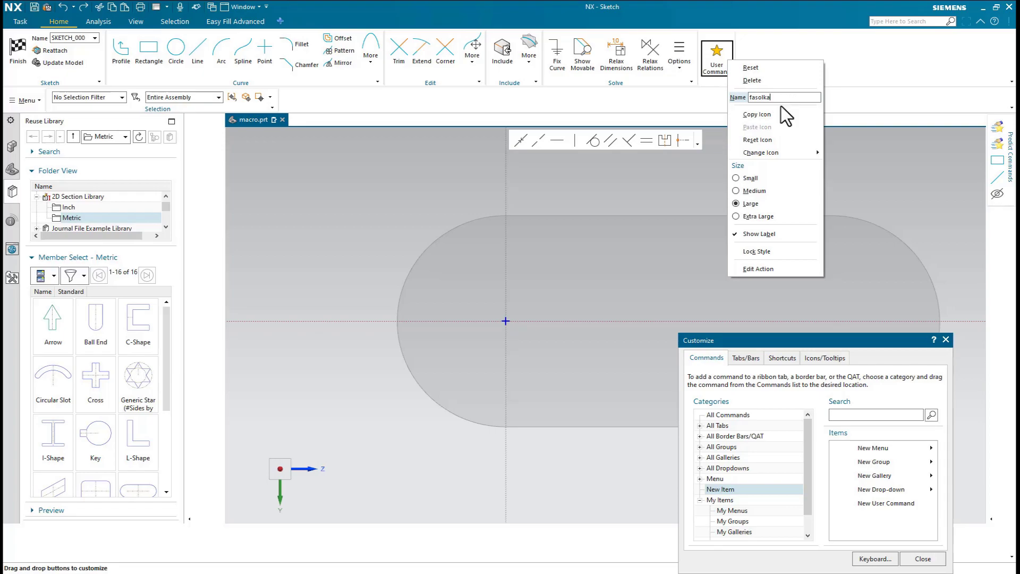
click(787, 272)
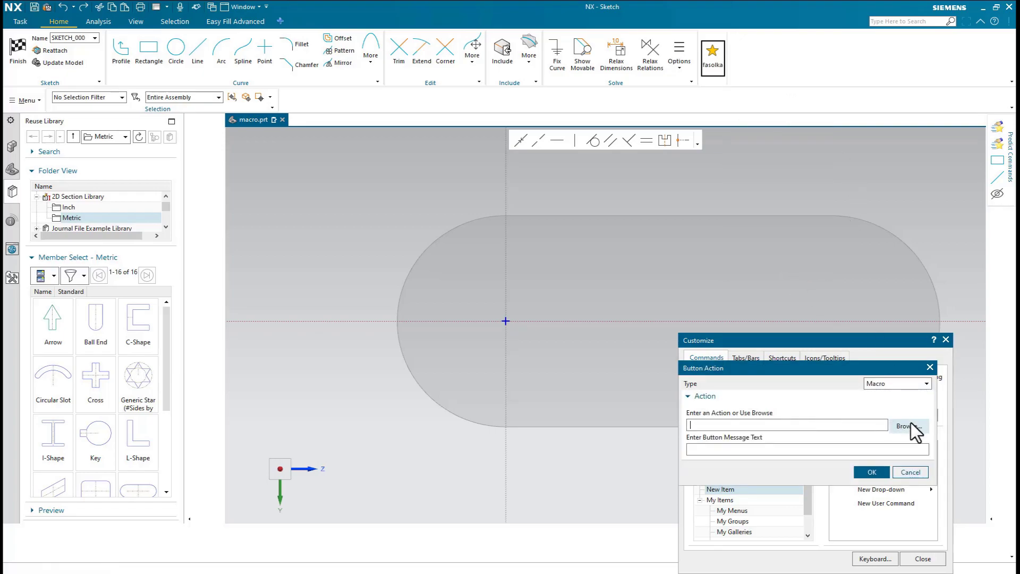
click(904, 384)
click(877, 449)
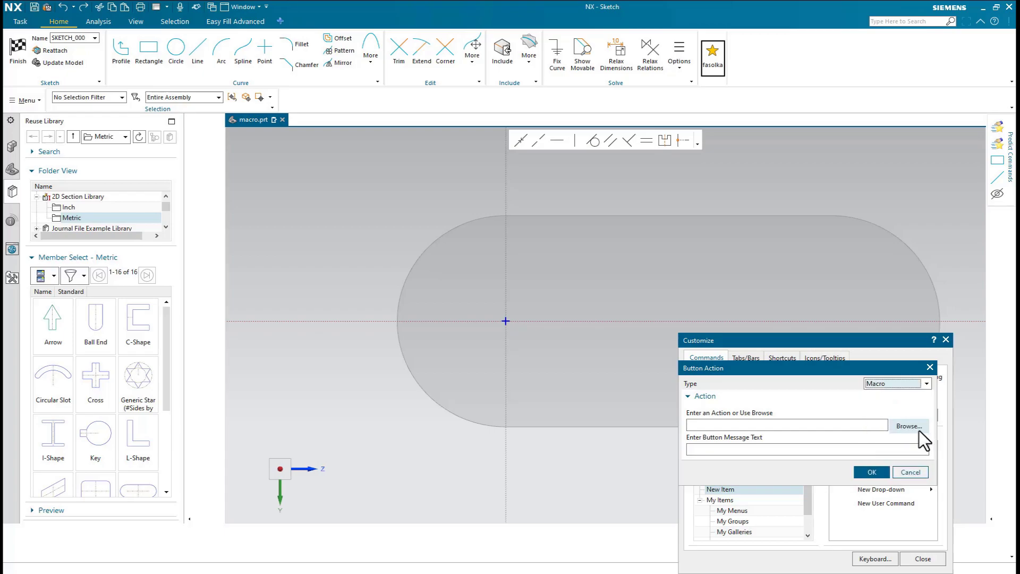
click(920, 429)
double_click(254, 237)
click(872, 472)
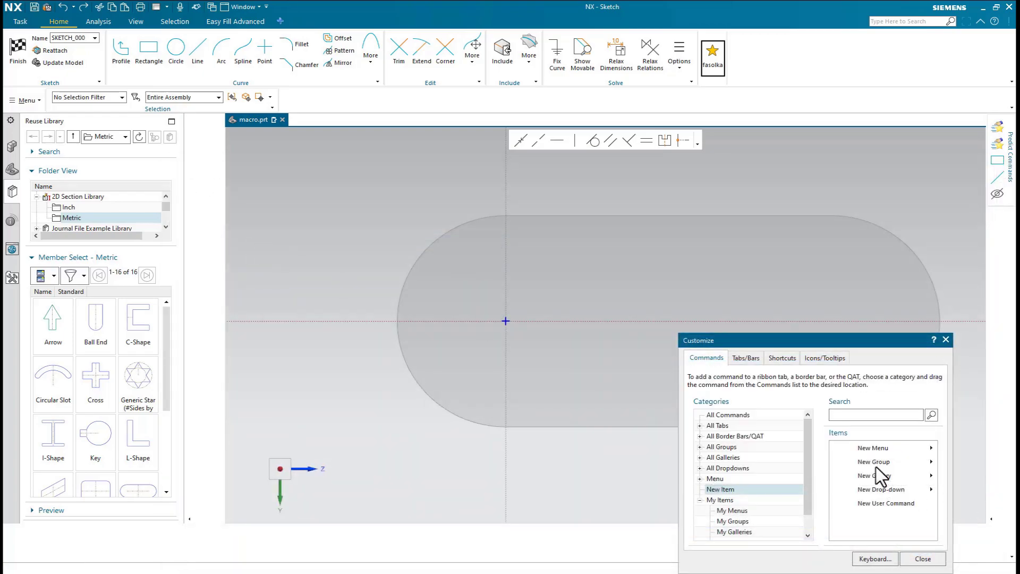
- Change the icon of the fasolka command and finish customizing the ribbon
drag(887, 336, 901, 225)
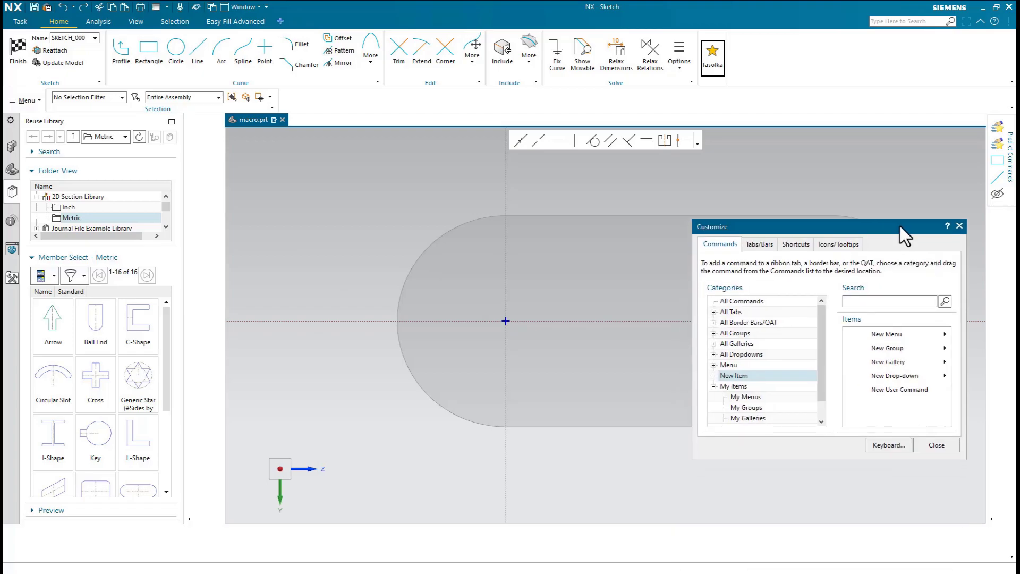
right_click(720, 54)
click(721, 53)
right_click(722, 54)
mouse_move(758, 148)
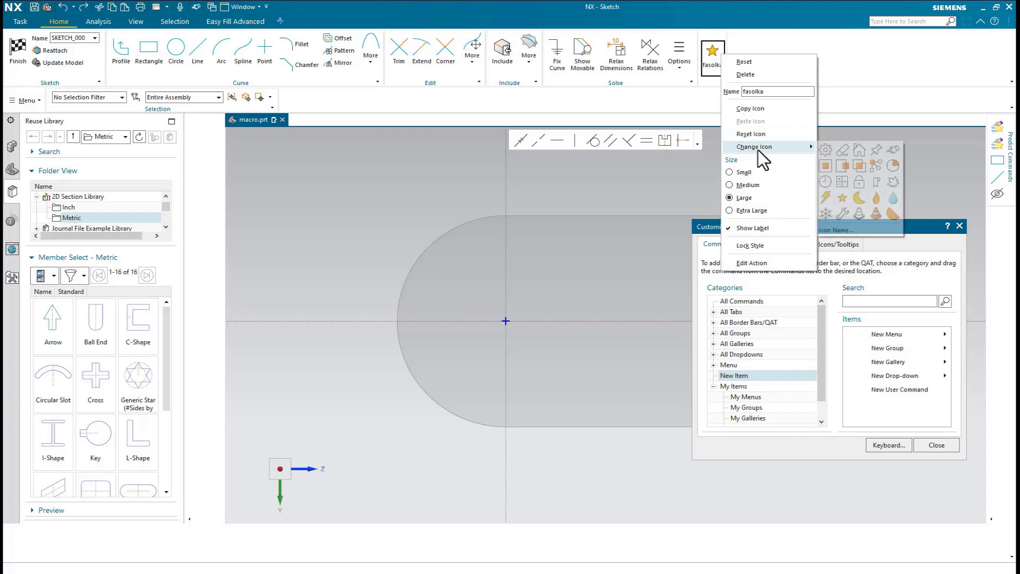
click(886, 196)
click(937, 446)
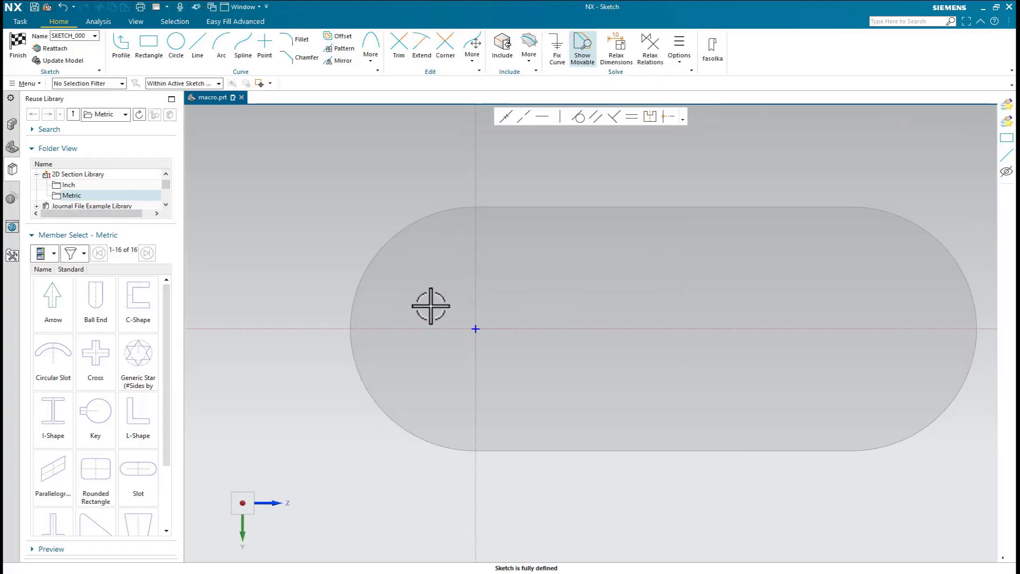
- Run the custom fasolka command in the sketch
click(712, 58)
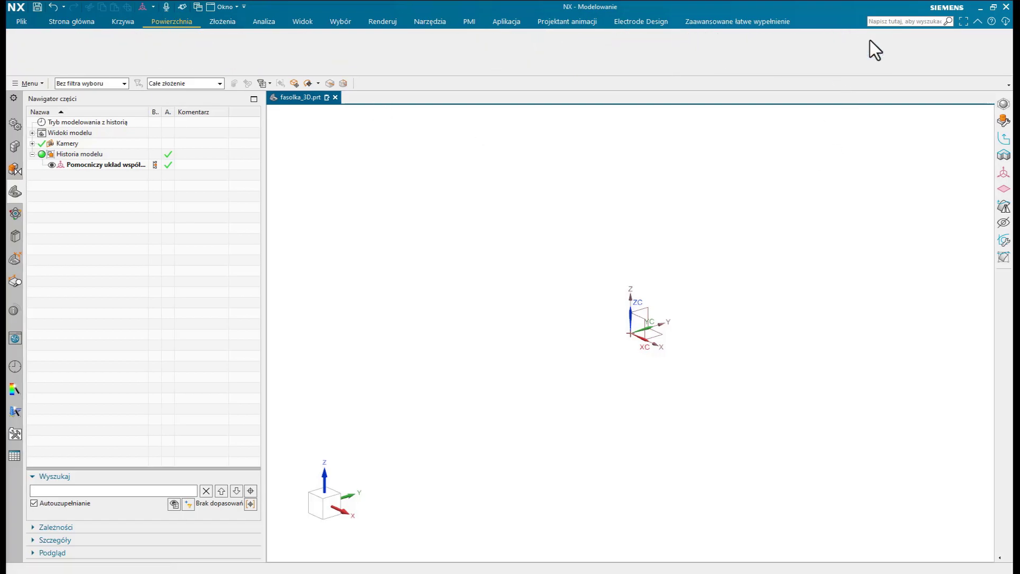
- Create a 10 mm sphere at the origin with basic subdivision and turn on symmetric modeling across the YZ plane
click(84, 42)
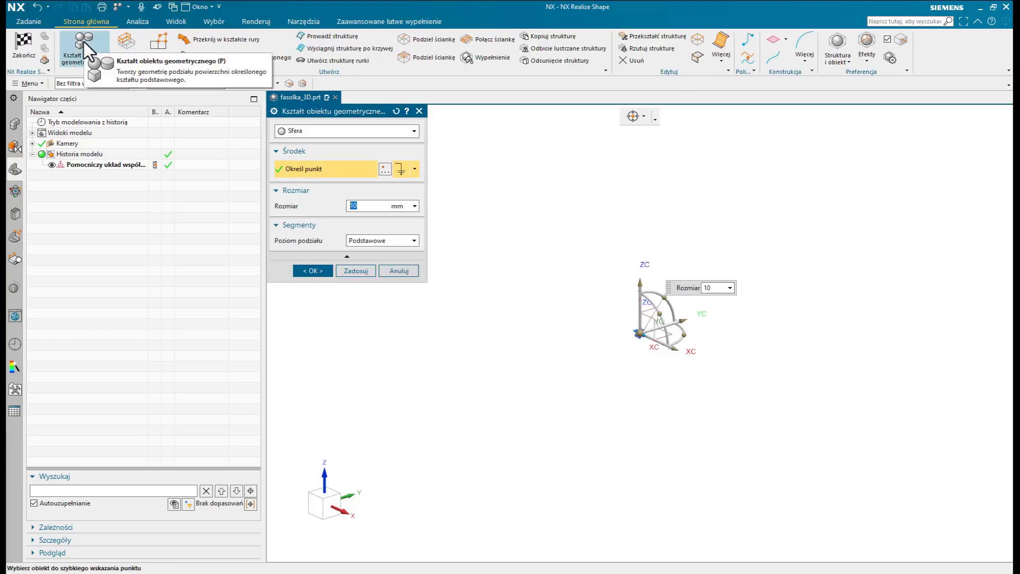
key(Return)
scroll(707, 271, up, 2)
scroll(604, 385, up, 8)
middle_drag(476, 317, 592, 407)
click(44, 36)
middle_click(596, 376)
- Stretch the sphere lengthwise by moving the end face of its control cage outward along X
click(658, 419)
click(677, 401)
drag(709, 431, 803, 402)
click(330, 307)
- Split the five cage faces uniformly once, using the upper lengthwise cage edge as the reference
click(428, 58)
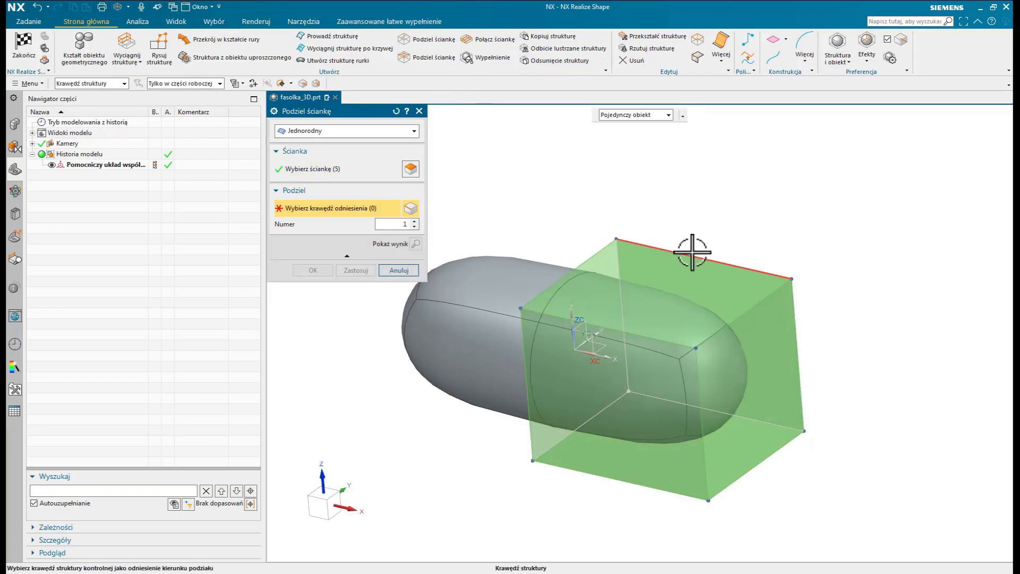
click(692, 252)
click(399, 272)
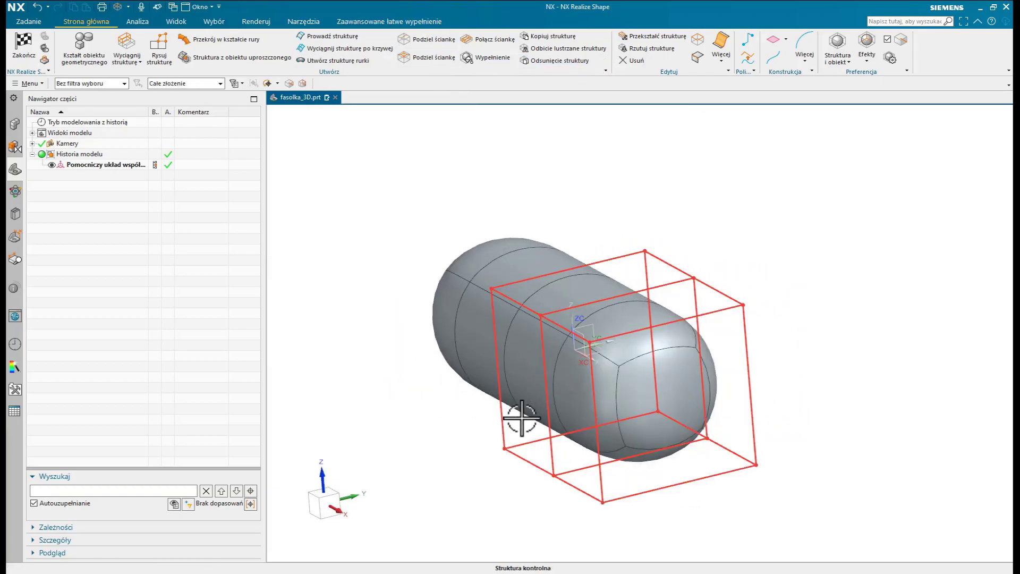
- Reshape the body by scaling its four long side cage faces with the planar scaling option
click(514, 436)
click(581, 469)
middle_drag(880, 384, 611, 429)
click(665, 410)
click(688, 394)
middle_drag(724, 439, 671, 433)
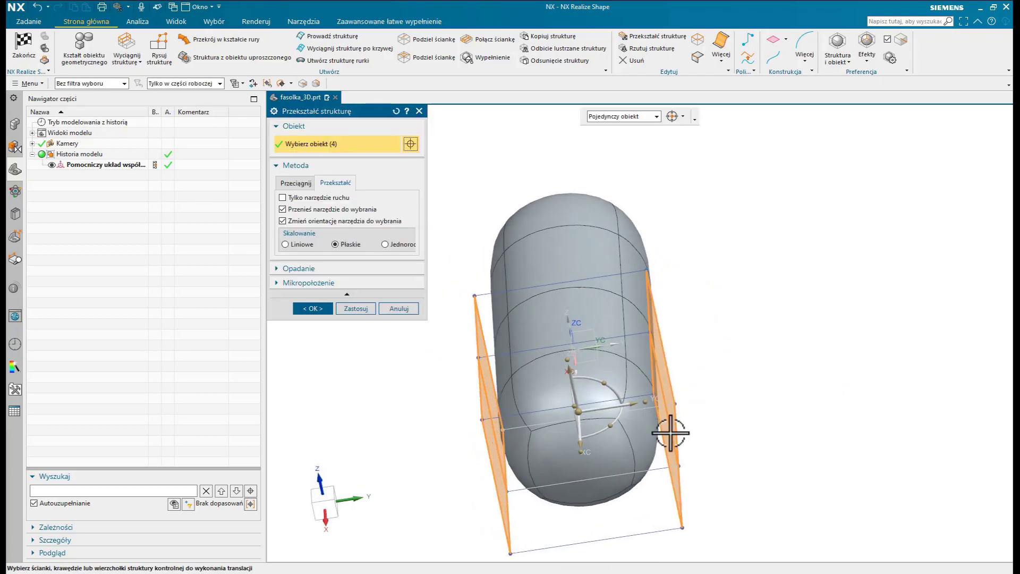
middle_click(656, 400)
scroll(656, 400, up, 2)
drag(583, 468, 542, 359)
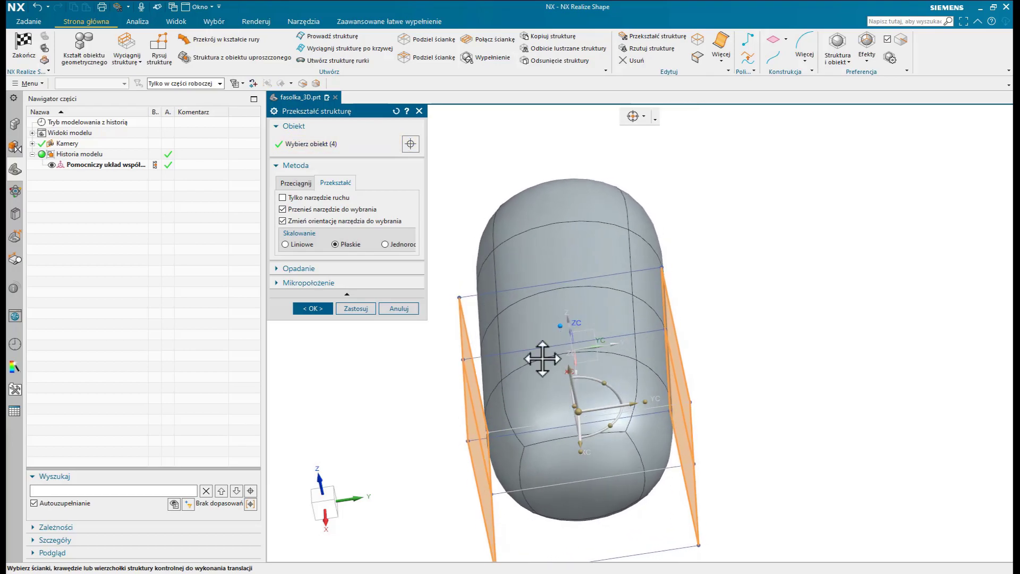
middle_drag(543, 359, 574, 332)
drag(638, 282, 628, 199)
middle_click(566, 280)
middle_drag(566, 280, 581, 410)
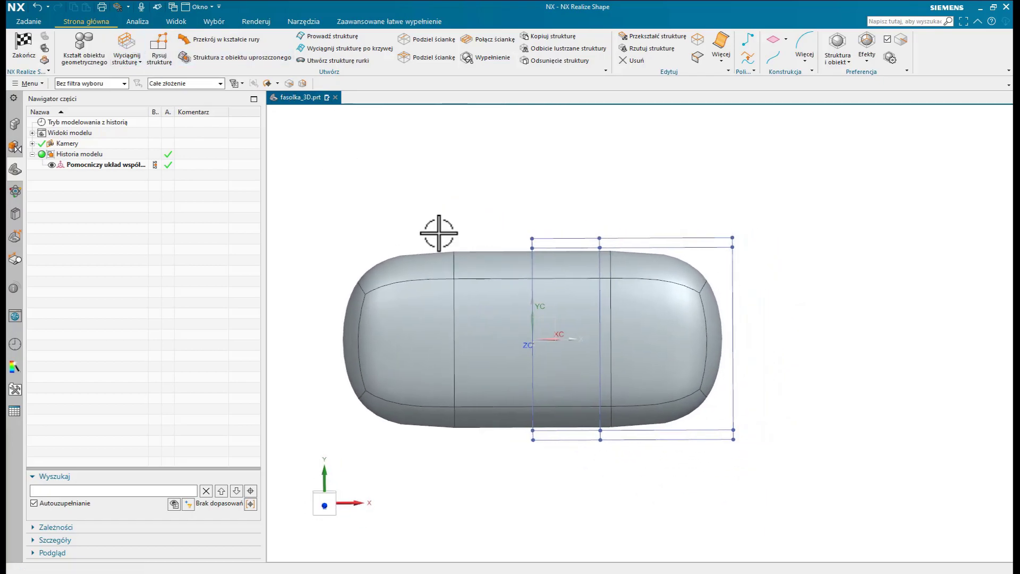
- Bend the body by moving the cage section at the symmetry plane and the neighbouring section in the negative Y direction
click(652, 37)
mouse_move(524, 213)
mouse_down()
mouse_move(551, 473)
mouse_move(529, 215)
mouse_up()
drag(533, 290, 535, 318)
click(372, 310)
drag(642, 491, 646, 223)
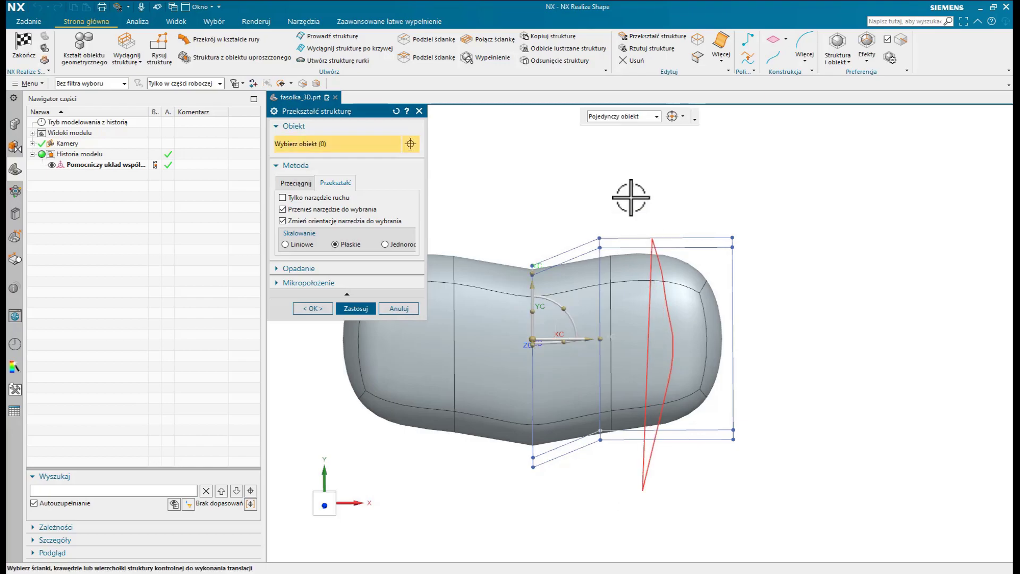
drag(579, 483, 579, 484)
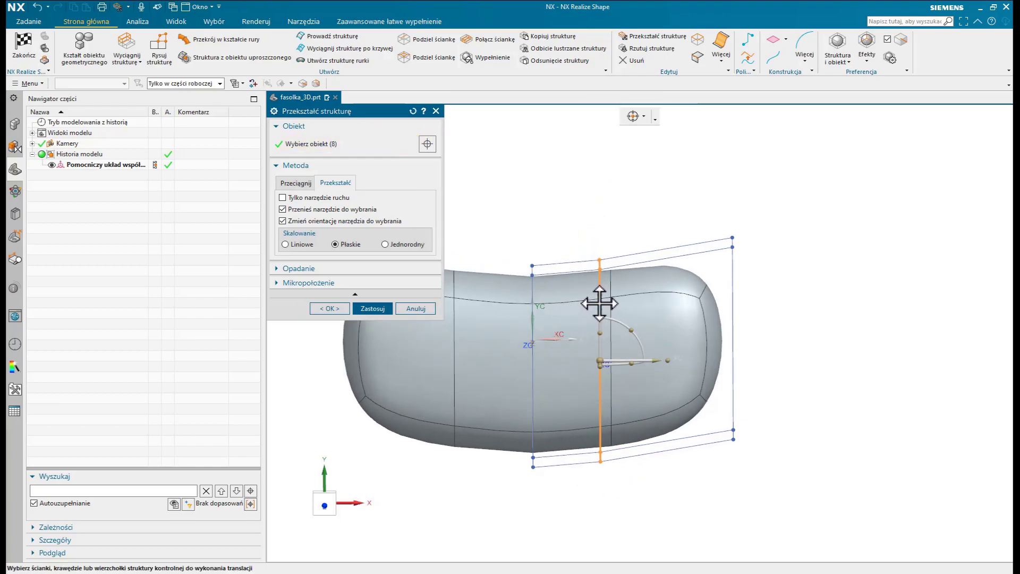
click(330, 309)
- Raise the negative-Y edge of the cage's end face along Y to taper the end of the body
middle_drag(836, 397, 745, 471)
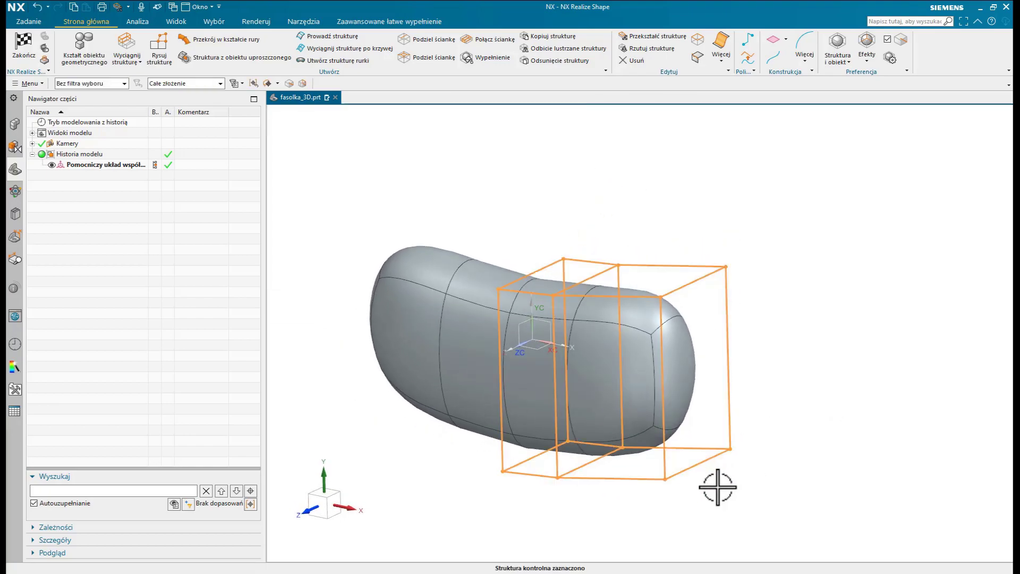
click(709, 453)
drag(699, 411, 696, 395)
middle_click(671, 429)
middle_drag(640, 463, 724, 326)
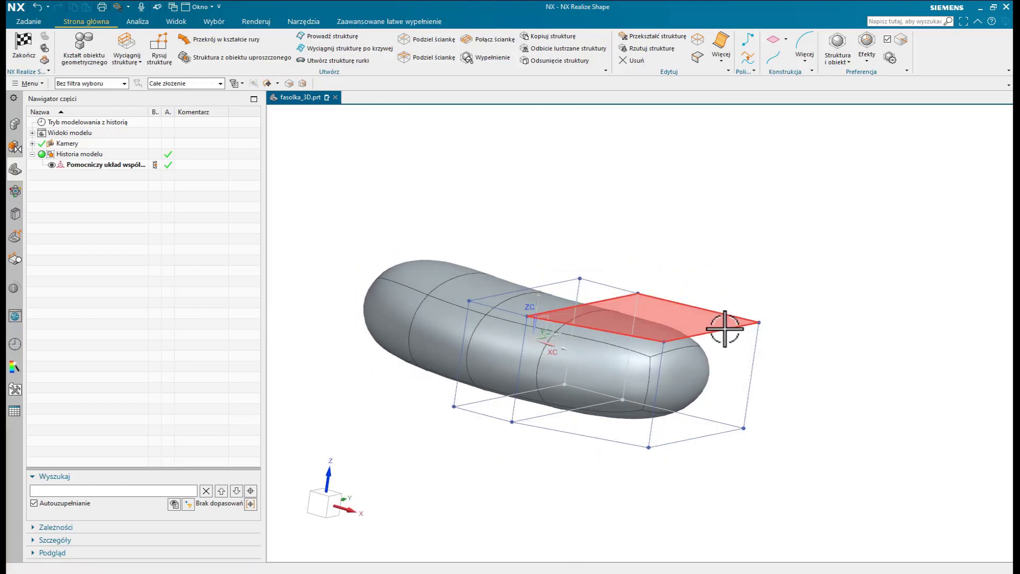
- Scale the two Y-parallel edges of the cage's end face closer together to thin the end of the body
click(698, 57)
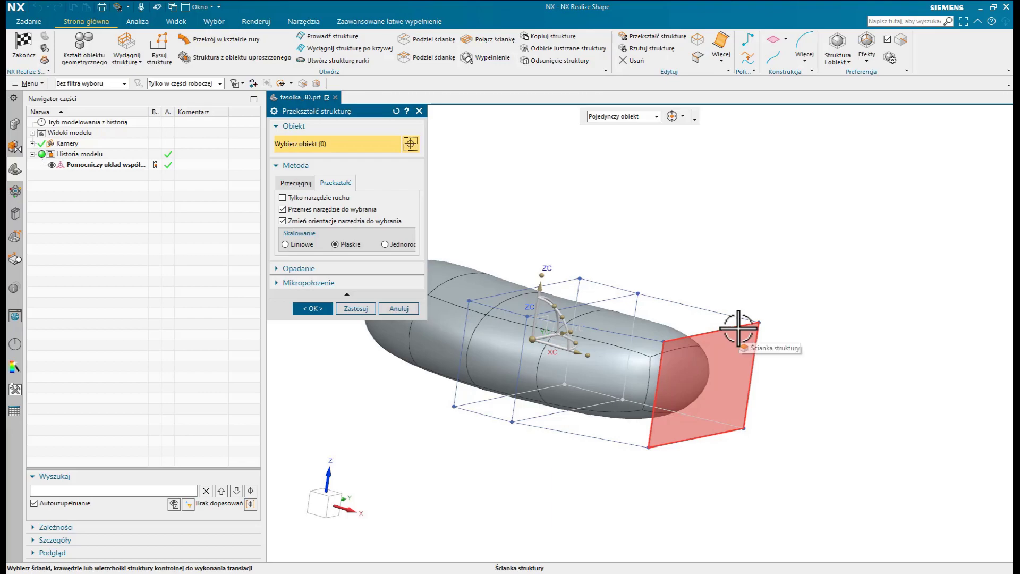
click(741, 330)
click(875, 138)
click(723, 432)
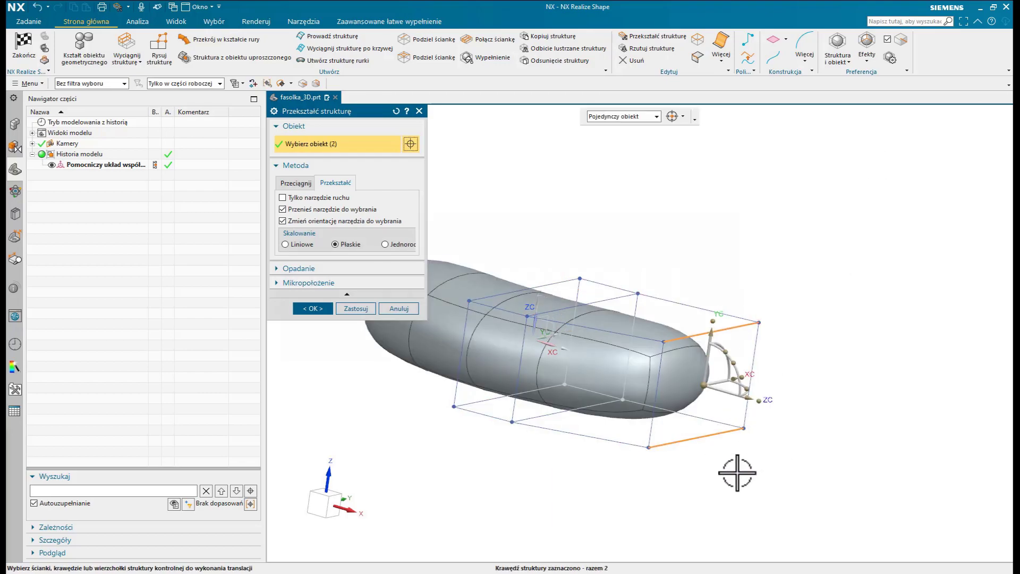
drag(705, 321, 707, 323)
mouse_move(739, 377)
mouse_down()
mouse_move(765, 367)
mouse_move(741, 372)
mouse_up()
middle_click(588, 392)
- Pull the positive-Y edge of the cage's end face outward and up, and finish the Realize Shape task
middle_drag(587, 392, 770, 265)
click(738, 250)
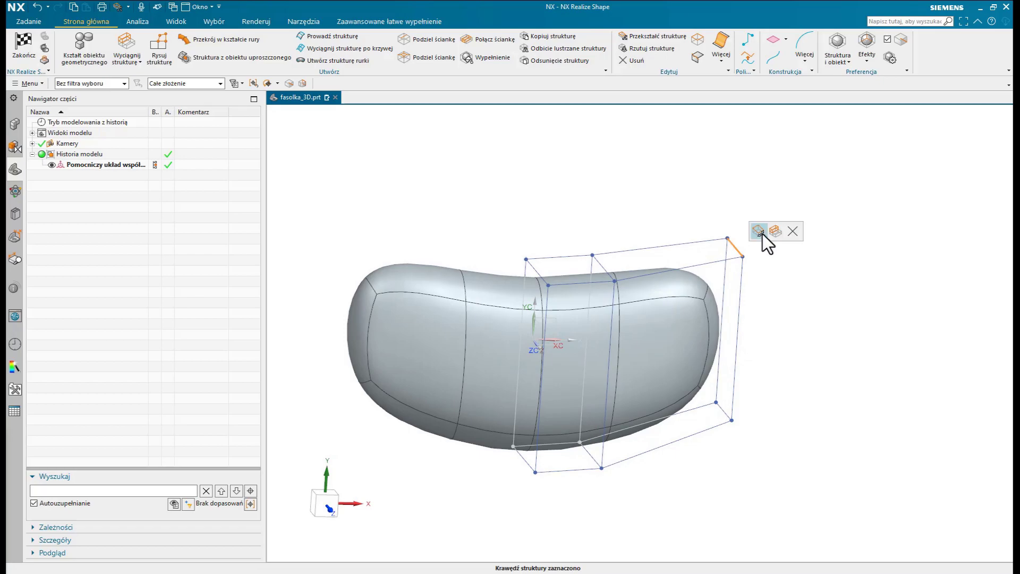
click(762, 235)
drag(732, 289, 800, 239)
middle_click(342, 304)
click(26, 45)
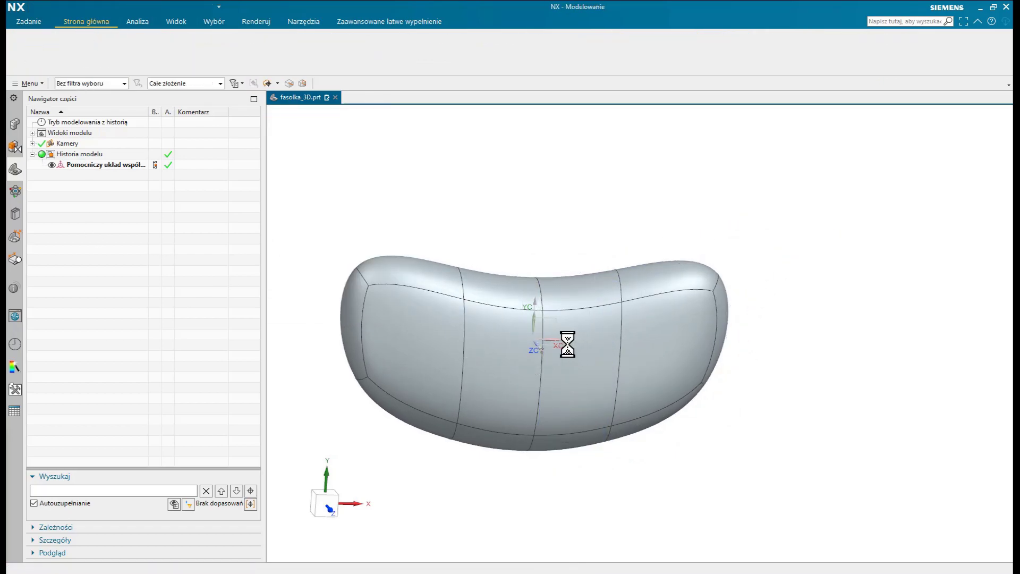
middle_drag(824, 375, 584, 428)
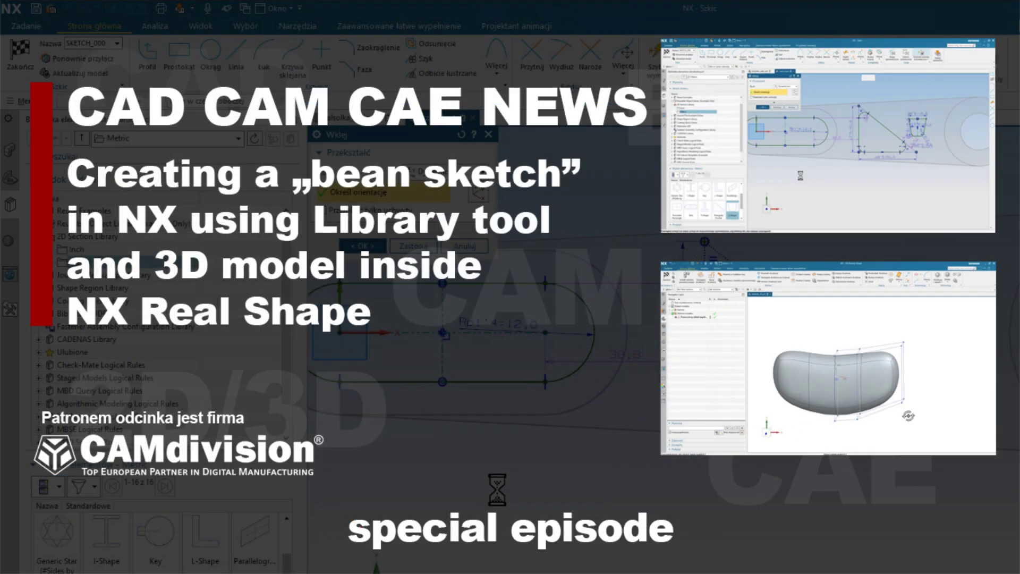